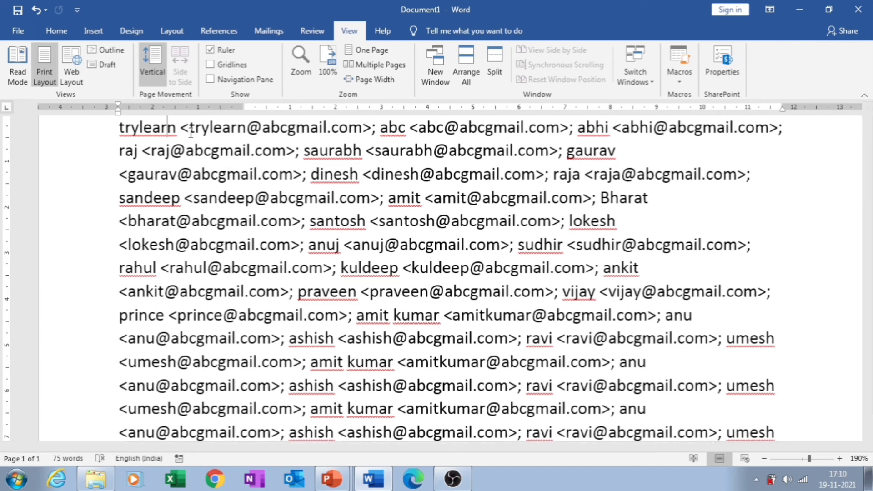
- Delete the display name and opening angle bracket before the first e-mail address
key(ctrl+Left)
key(ctrl+shift+Right)
key(shift+Right)
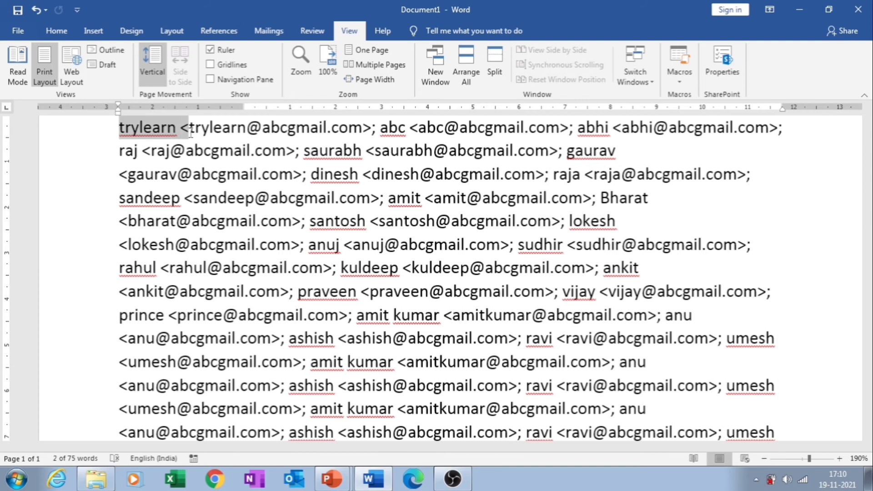
key(Delete)
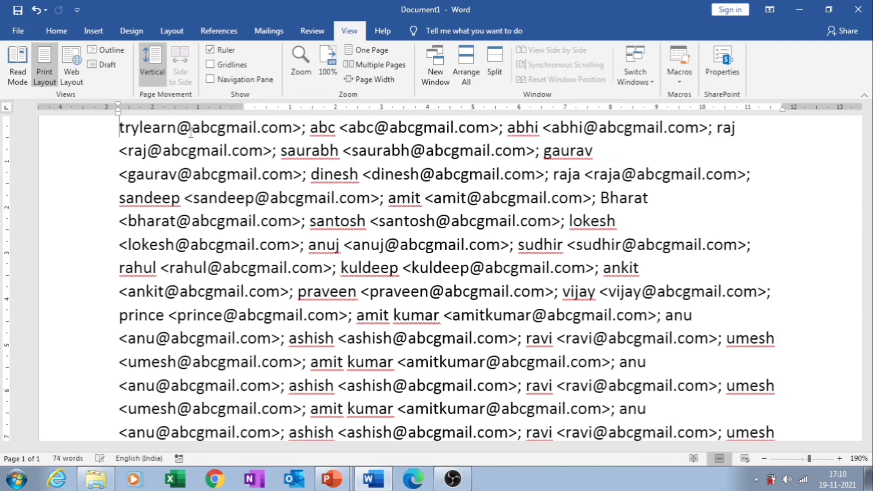
- Replace the closing bracket, display name and opening bracket between the first and second addresses with a semicolon separator
key(Right)
key(Right)
key(Right)
key(Right)
key(Right)
key(Right)
key(Right)
key(Right)
key(Right)
key(Right)
key(Right)
key(Right)
key(Right)
key(Right)
key(Right)
key(Right)
key(Right)
key(Right)
key(Right)
key(Right)
key(Right)
key(shift+Right)
key(shift+Right)
key(shift+Right)
key(shift+Right)
key(shift+Right)
key(shift+Right)
key(shift+Right)
key(shift+Right)
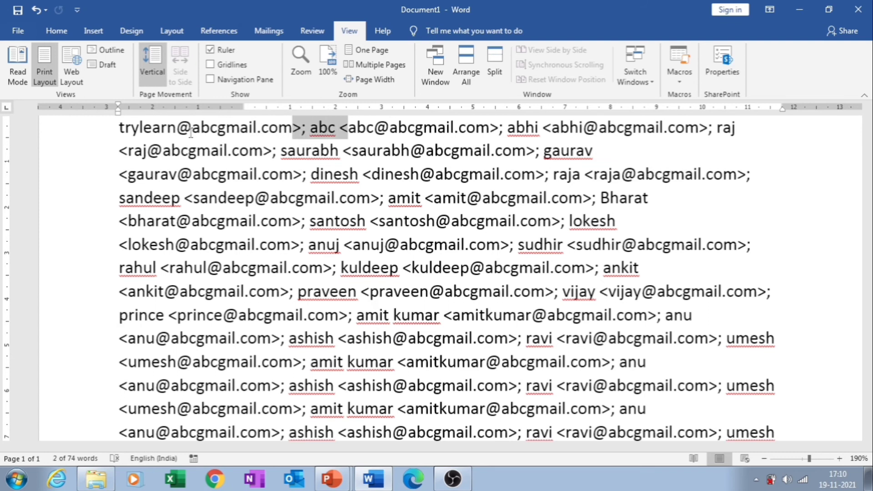
text(;)
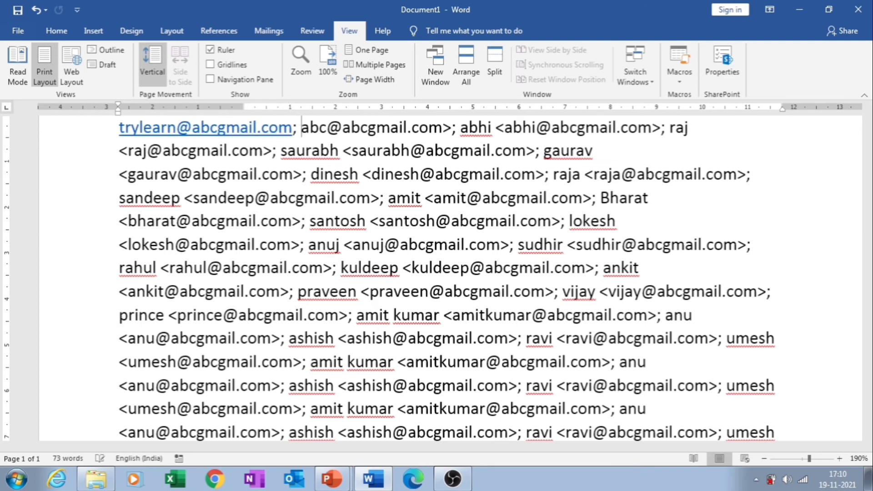
- Replace the brackets and display name between the second and third addresses with a semicolon separator
key(ctrl+Right)
key(ctrl+Right)
key(ctrl+Right)
key(Right)
key(Right)
key(Right)
key(Right)
key(shift+Right)
key(shift+Right)
key(shift+Right)
key(shift+Right)
key(shift+Right)
key(shift+Right)
key(shift+Right)
key(shift+Right)
key(shift+Right)
text(;)
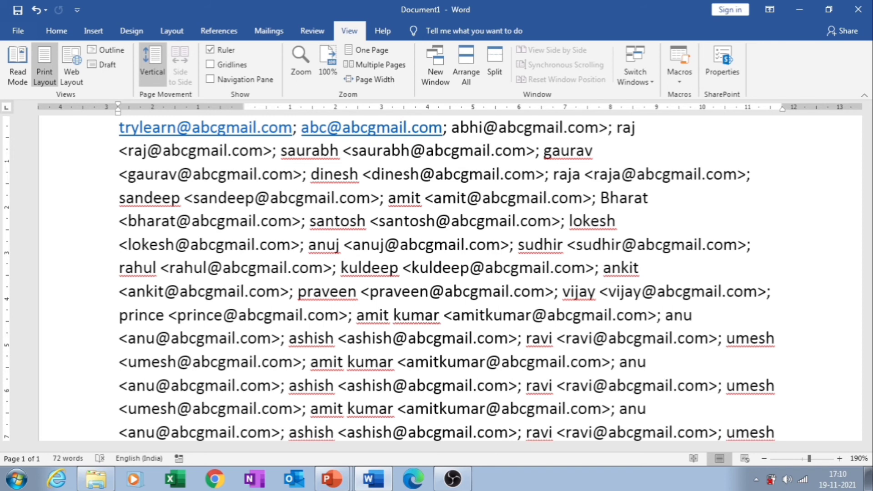
- Undo all the manual edits made to the first three entries of the address list
scroll(449, 232, down, 1)
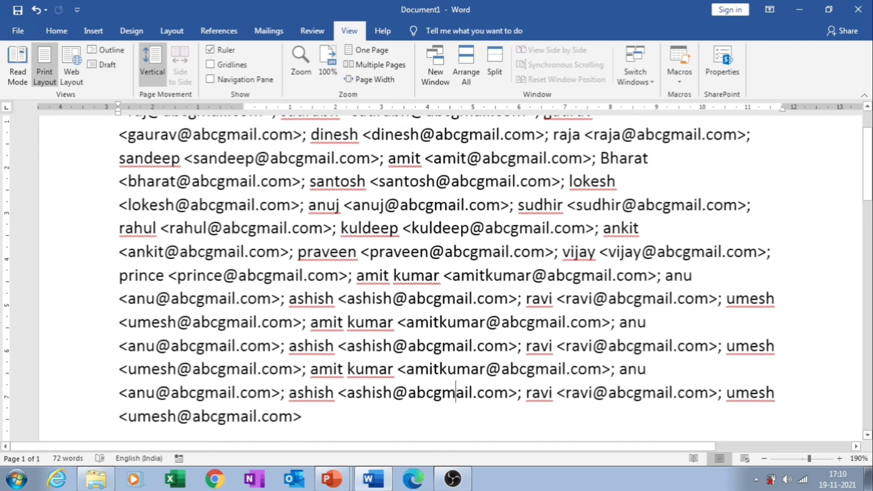
scroll(450, 232, up, 1)
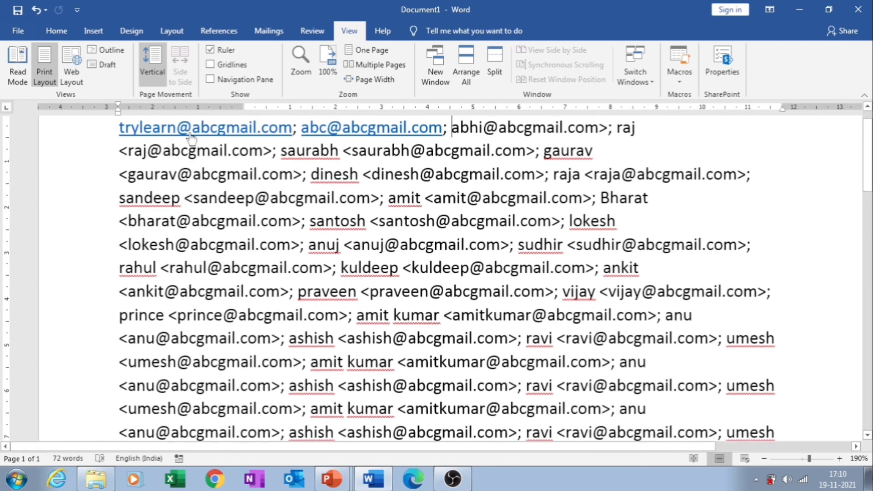
key(ctrl+z)
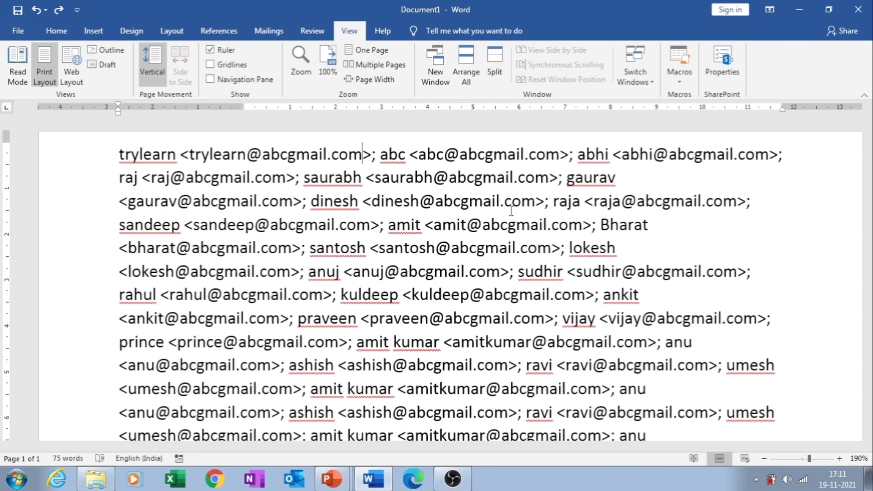
- Open Find and Replace, clear the old search and replacement text, and enable the Use wildcards option
key(ctrl+h)
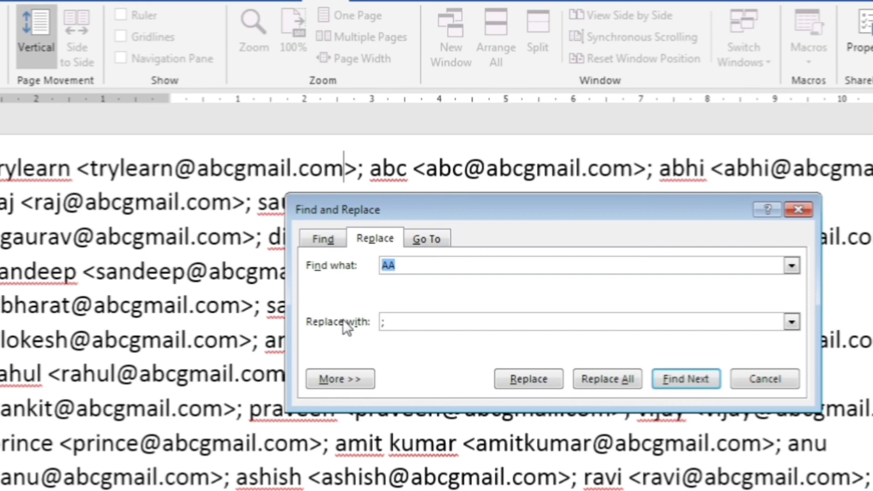
click(415, 267)
key(BackSpace)
key(BackSpace)
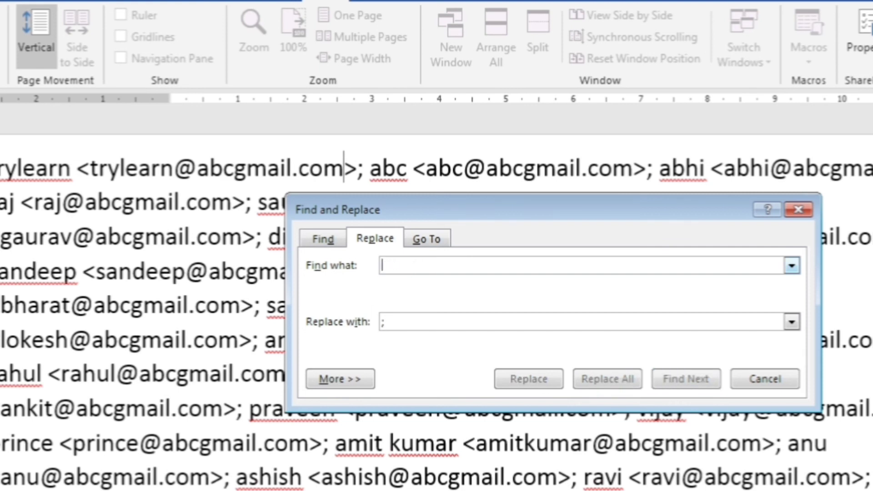
click(403, 321)
key(BackSpace)
click(328, 378)
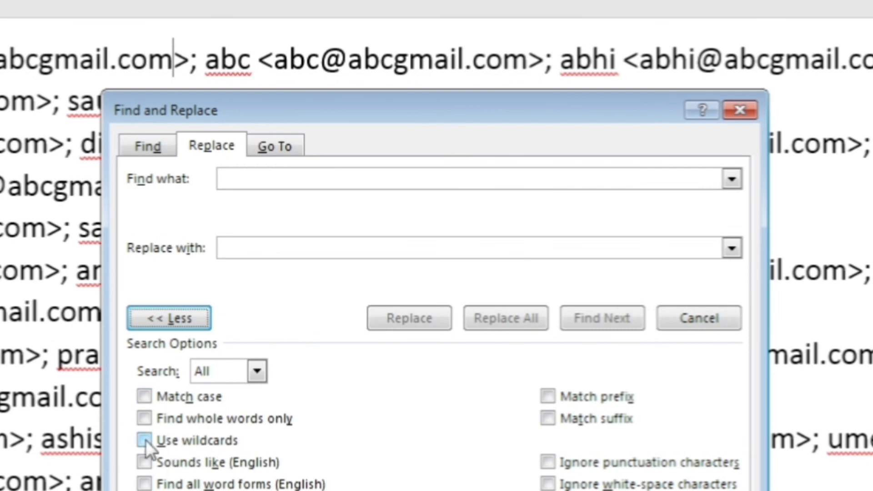
click(143, 441)
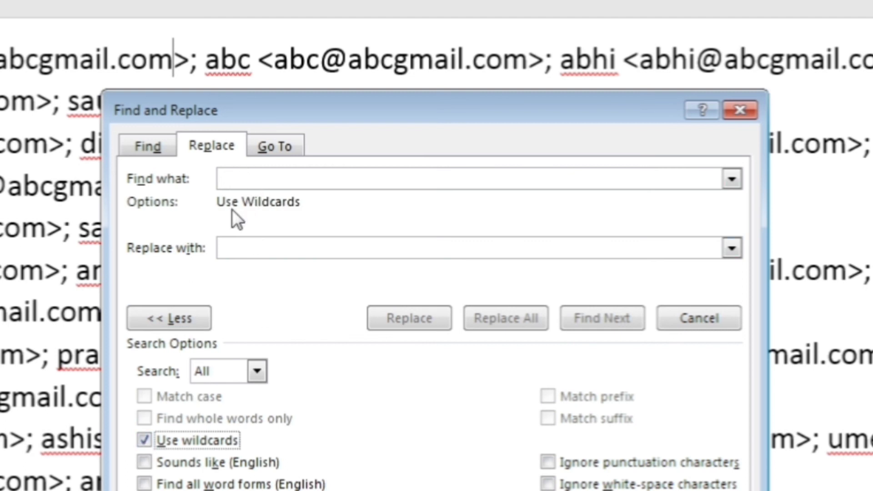
- Select the text from the closing bracket after the first address through the opening bracket before the second
click(243, 181)
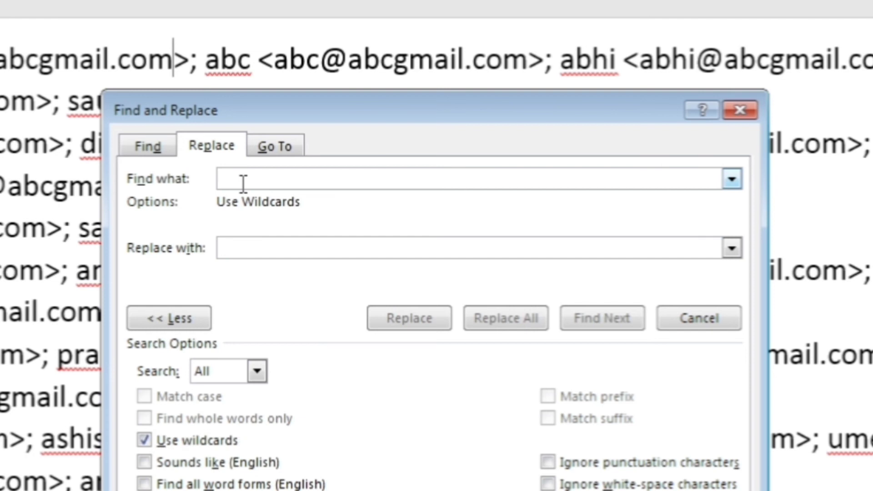
click(179, 70)
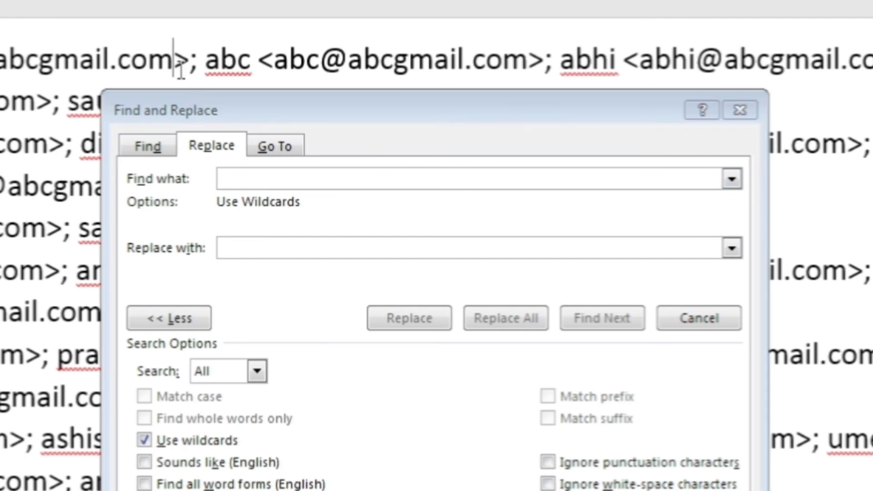
shift+click(271, 60)
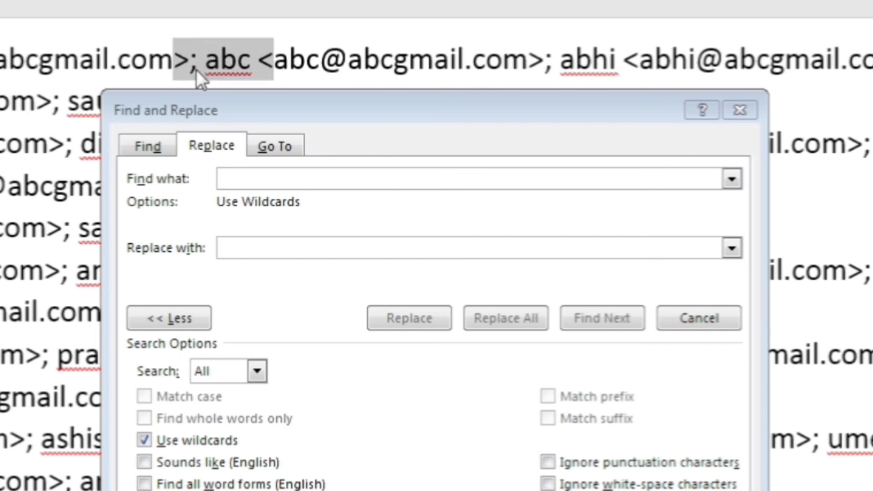
- Set the wildcard search pattern to [>]*[<] with a semicolon as the replacement, and check which text it matches
click(261, 182)
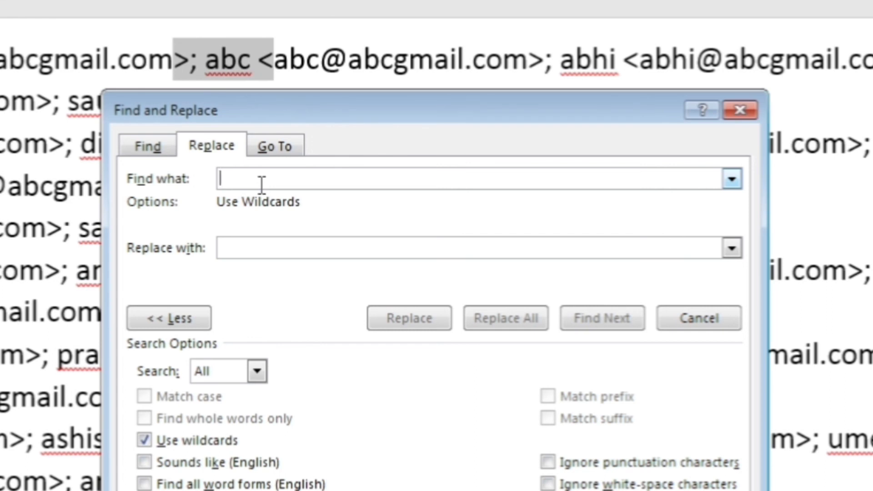
text([)
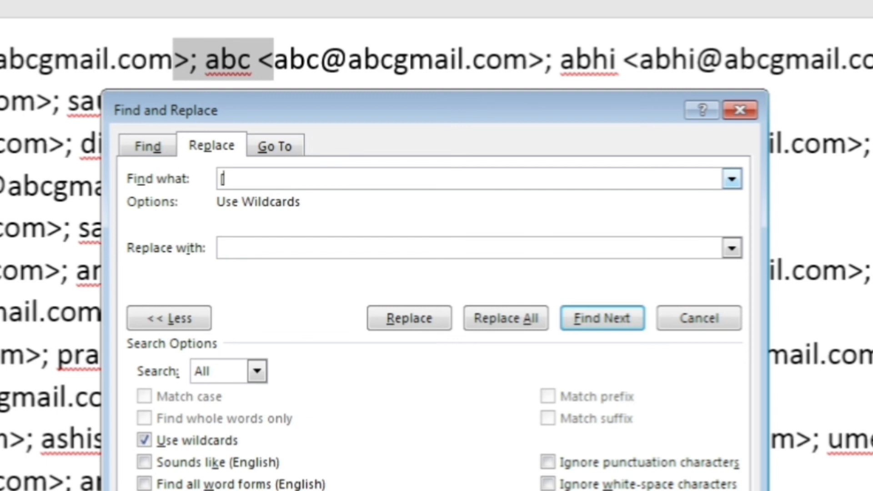
text(>])
text(*)
text([<])
click(253, 251)
text(;)
click(591, 322)
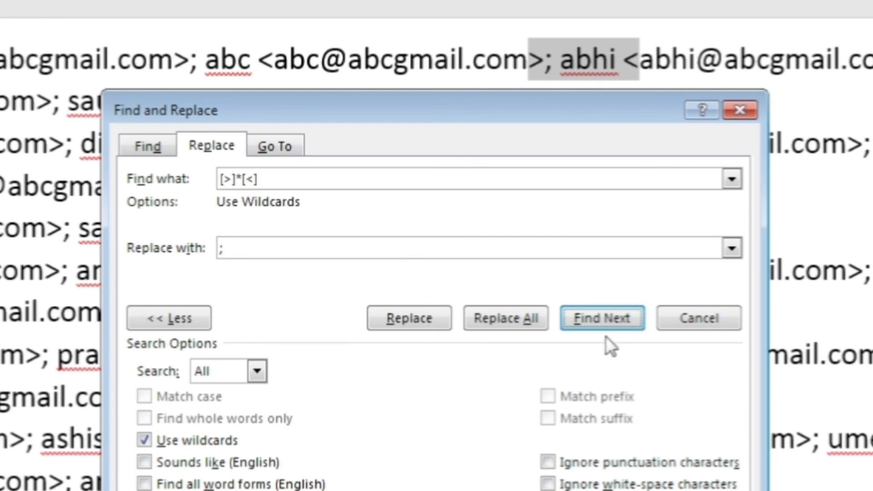
click(596, 317)
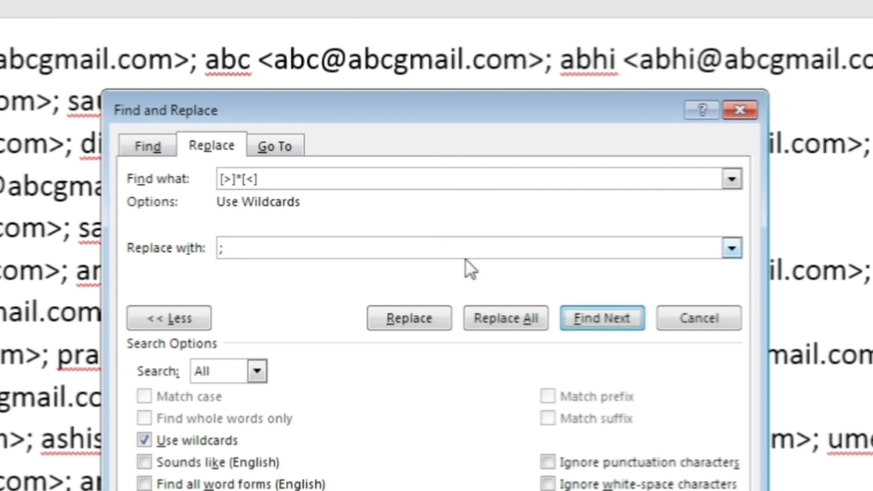
- Add a space after the replacement semicolon, replace all matches throughout the document, and close Find and Replace
click(230, 250)
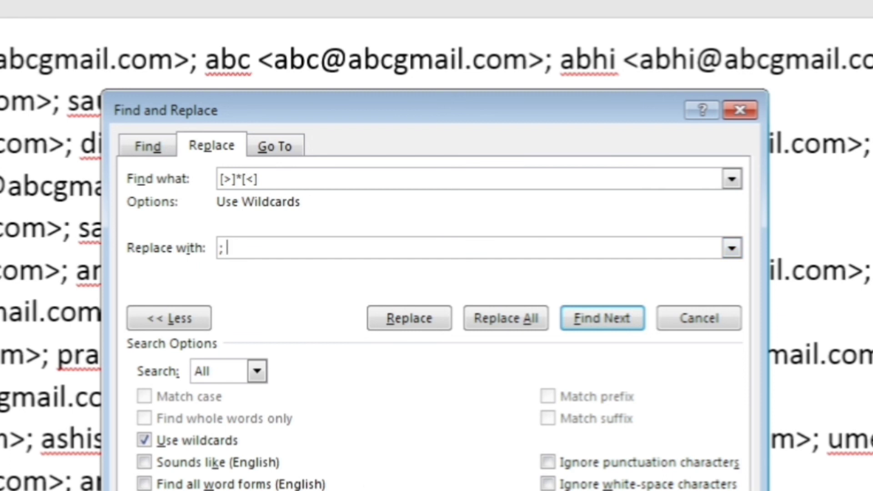
click(508, 315)
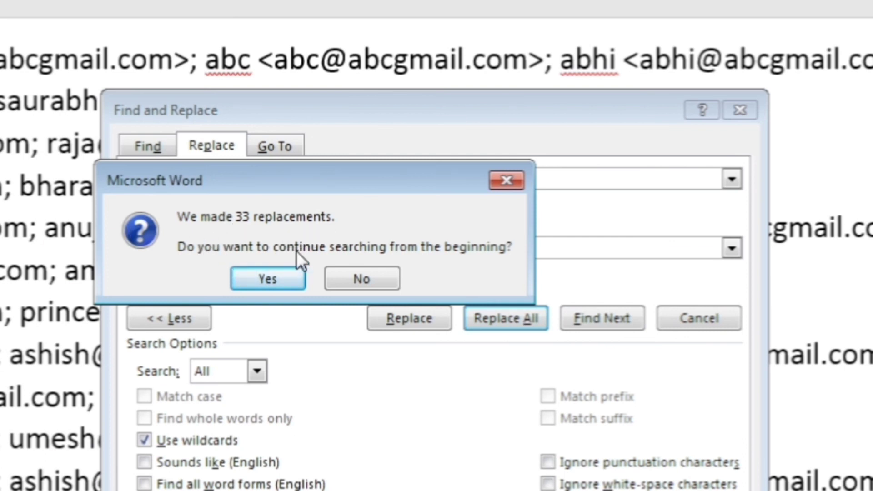
click(267, 278)
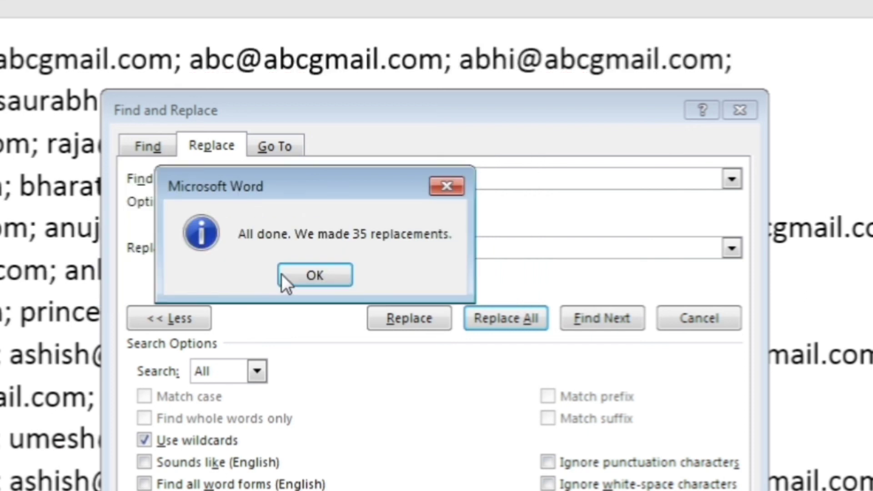
click(313, 275)
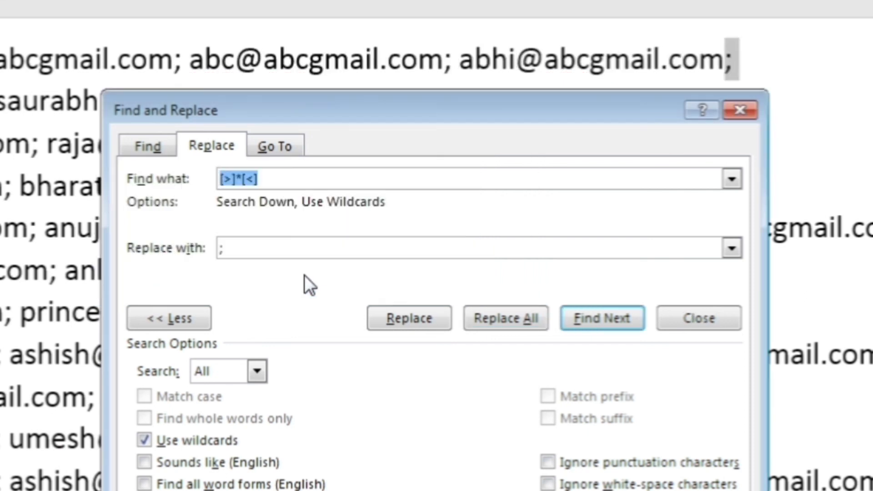
click(743, 109)
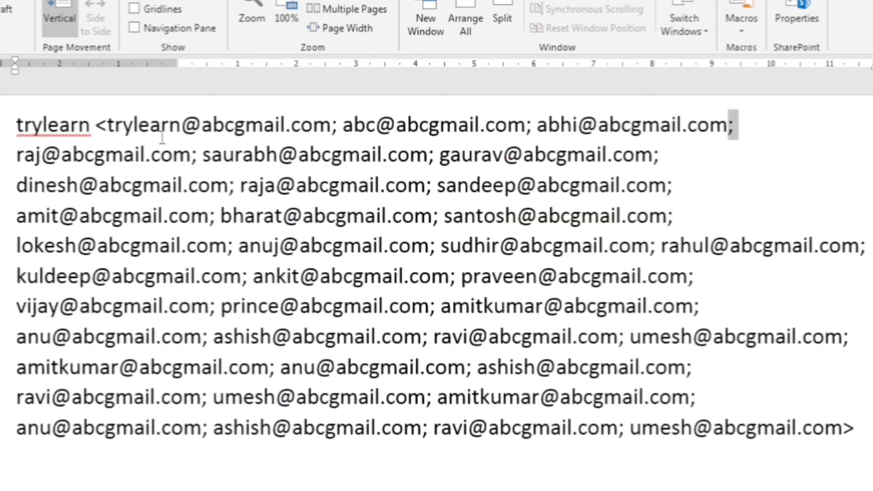
- Delete the leftover display name and opening bracket before the first address, and the closing bracket after the last address
click(105, 132)
key(shift+Left)
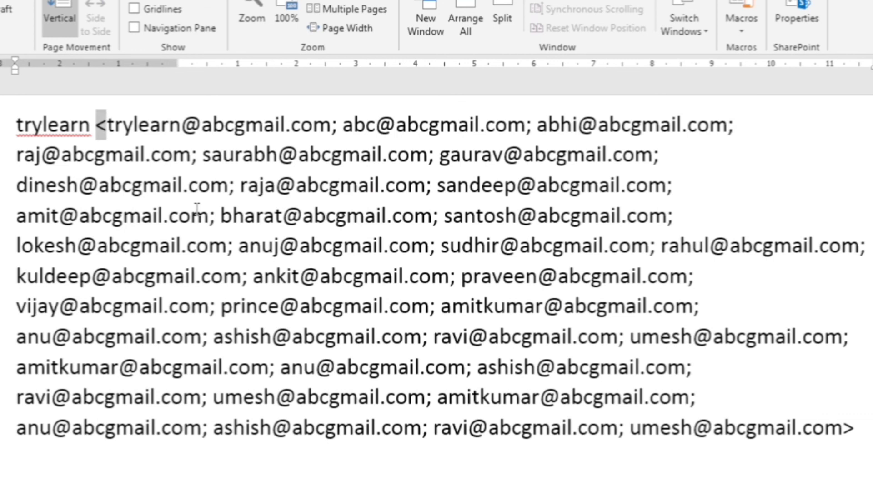
key(ctrl+shift+Left)
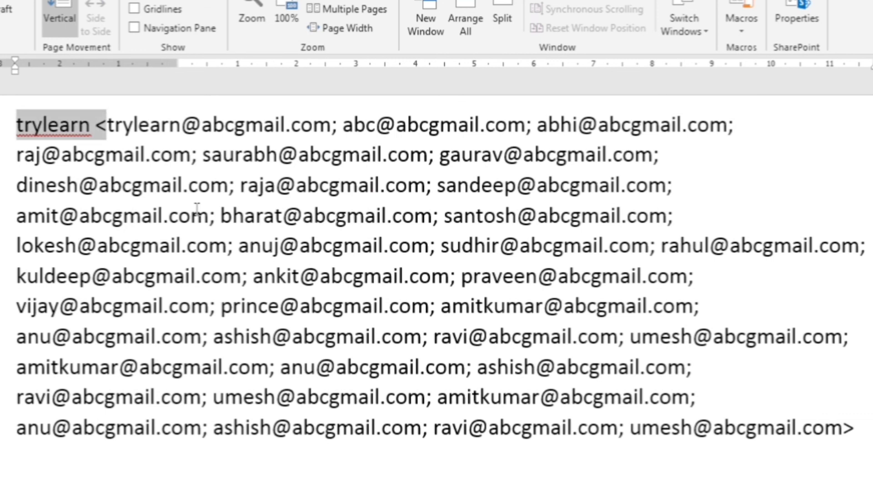
key(BackSpace)
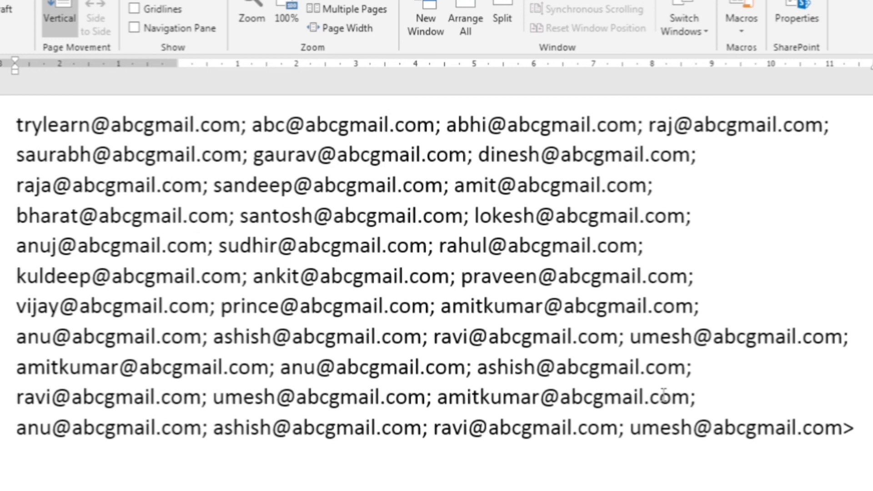
click(857, 423)
key(BackSpace)
- Select the first e-mail address at the start of the cleaned list
key(ctrl+Home)
key(shift+Right)
key(shift+Right)
key(shift+Right)
key(shift+Right)
key(shift+Right)
key(shift+Right)
key(shift+Right)
key(shift+Right)
key(shift+Right)
key(shift+Right)
key(shift+Right)
key(shift+Right)
key(shift+Right)
key(shift+Right)
key(shift+Right)
key(shift+Right)
key(shift+Right)
key(shift+Right)
key(shift+Right)
key(shift+Right)
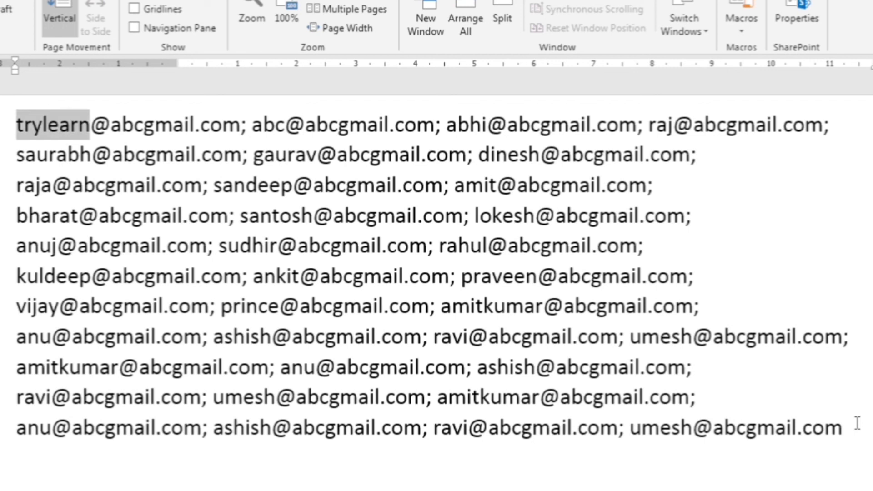